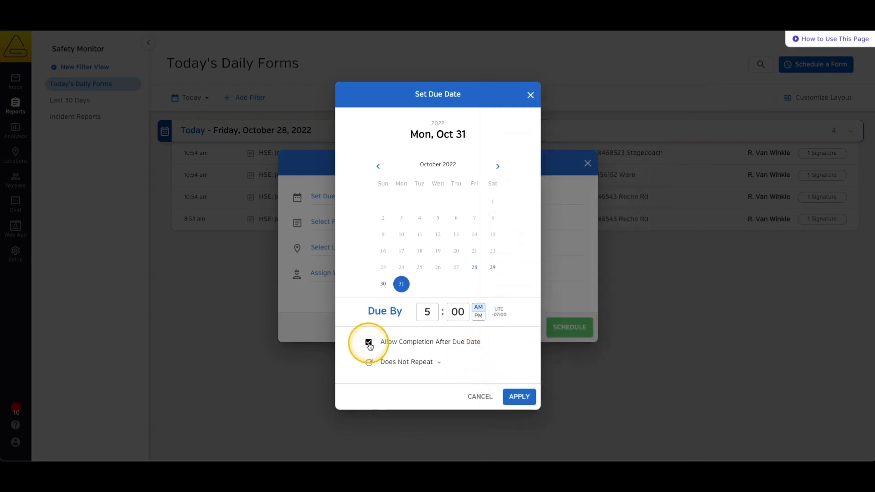
# Disallow completion after the due date and apply a custom repeat of every 1 week on Monday, Wednesday and Friday.
pyautogui.click(368, 343)
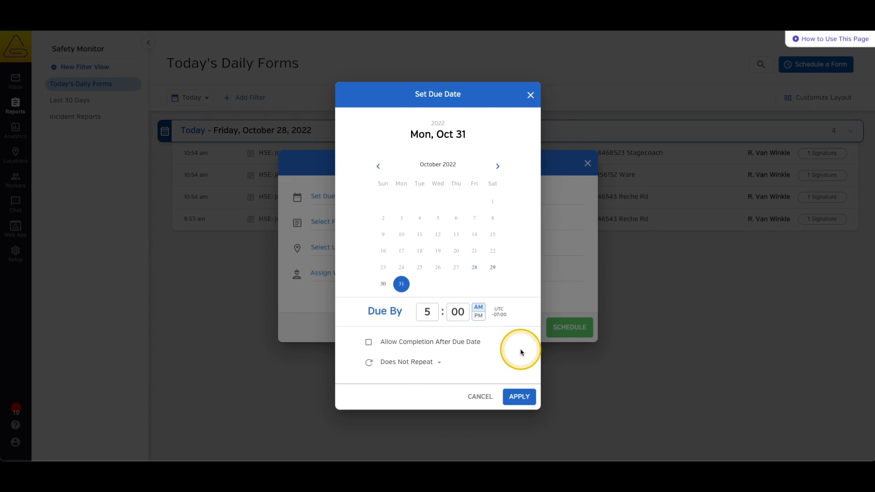
pyautogui.click(431, 365)
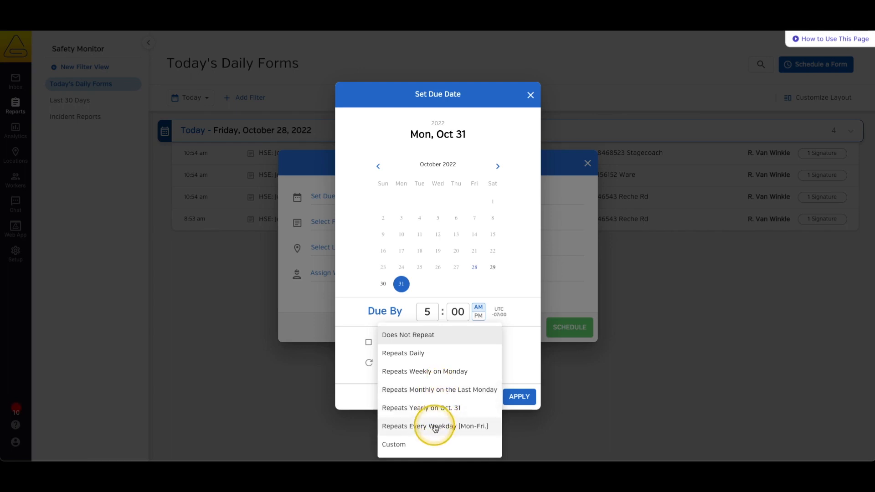
pyautogui.click(427, 445)
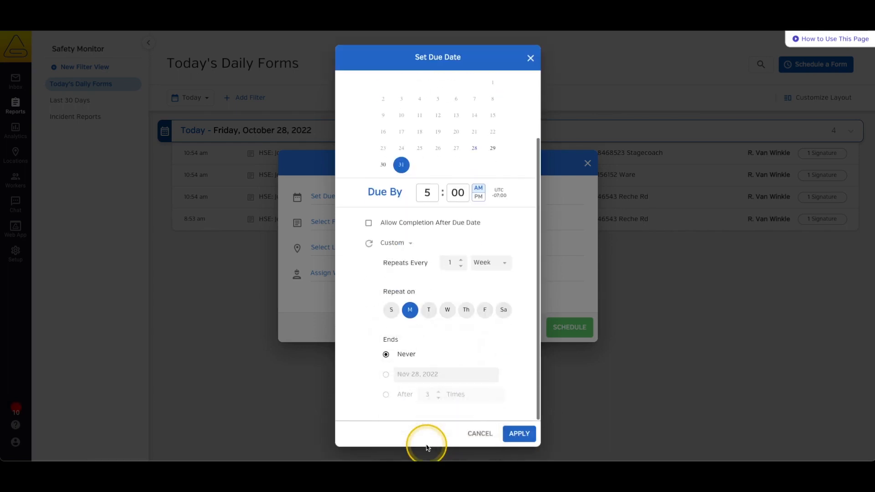
pyautogui.click(447, 314)
pyautogui.click(485, 313)
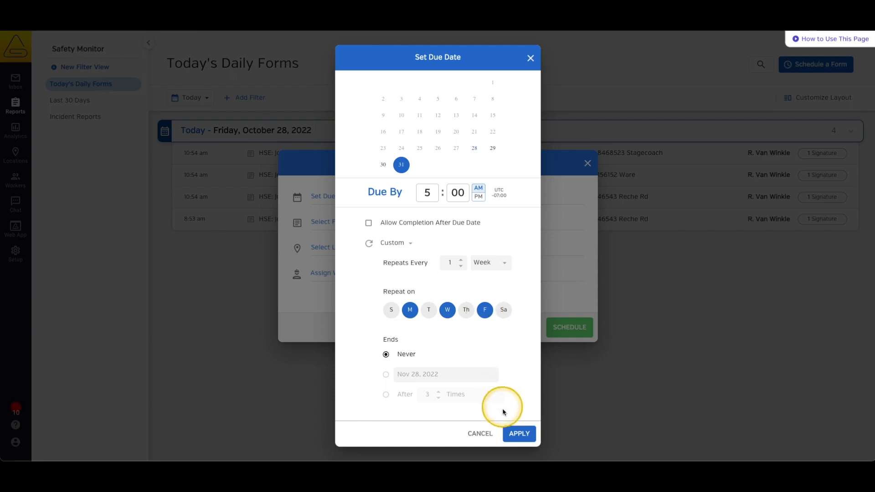
pyautogui.click(517, 434)
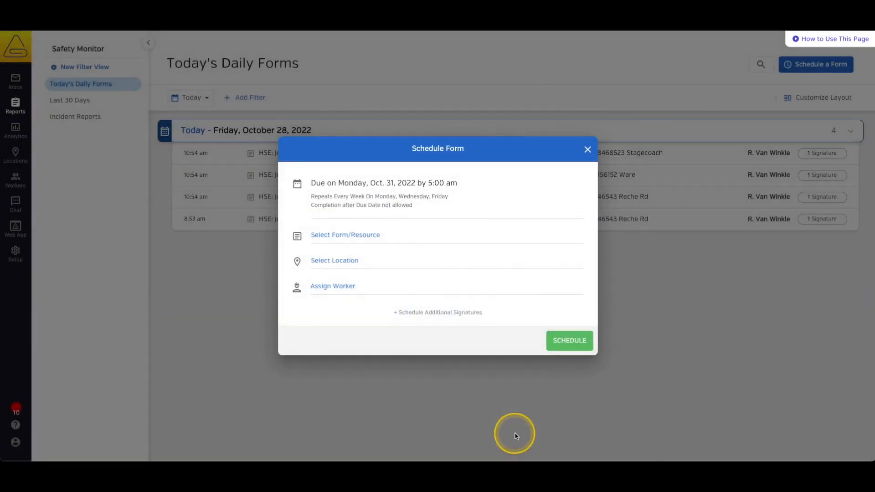
# Choose the Foreman's Inspection form and the Stagecoach location, and open the worker assignment list.
pyautogui.click(360, 236)
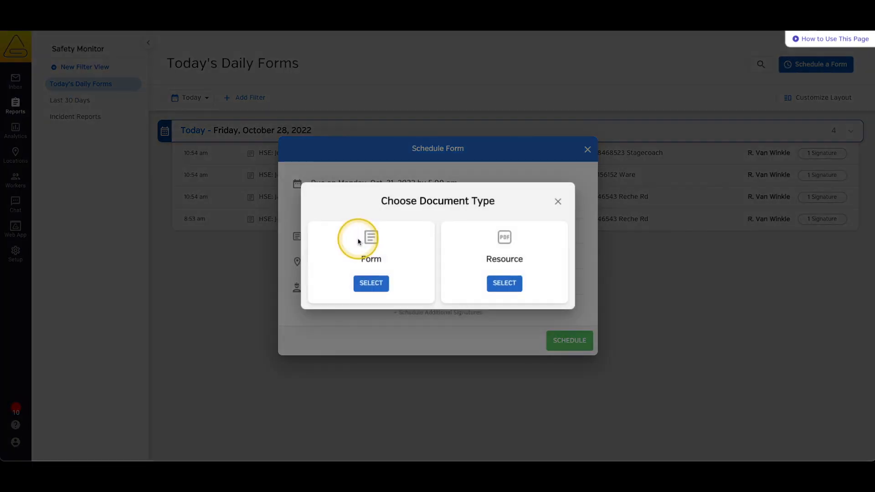
pyautogui.click(371, 283)
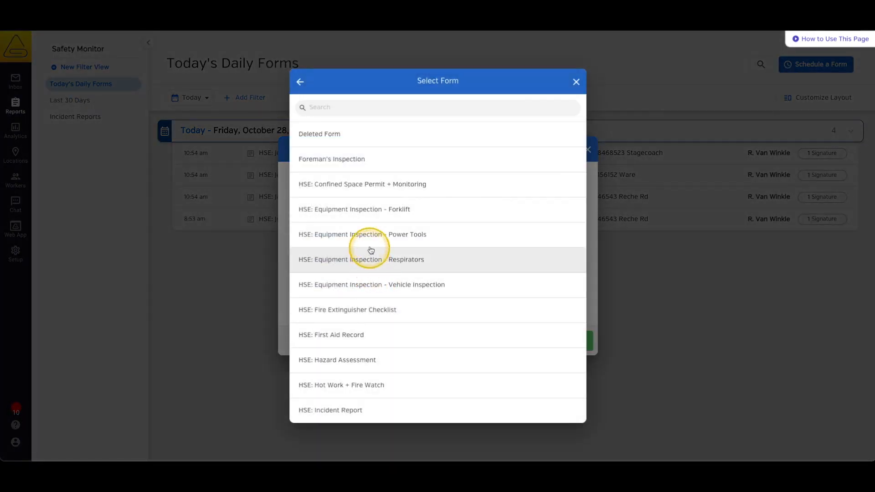
pyautogui.click(371, 160)
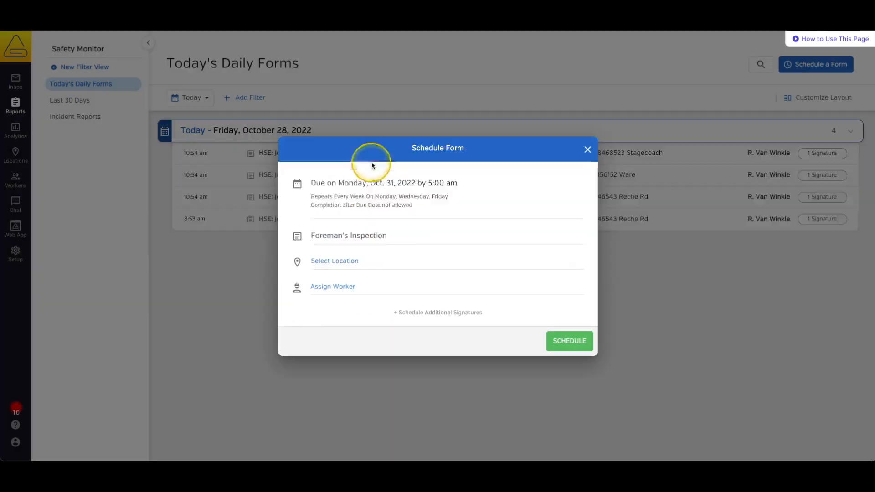
pyautogui.click(378, 263)
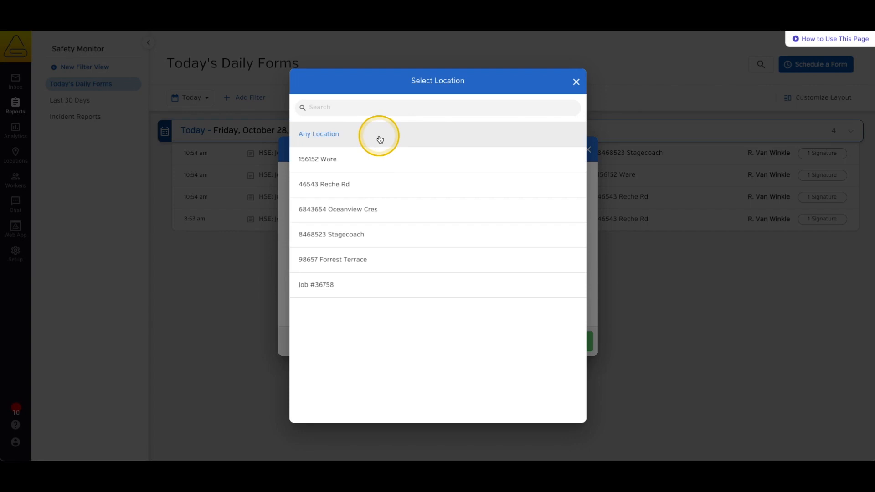
pyautogui.click(372, 238)
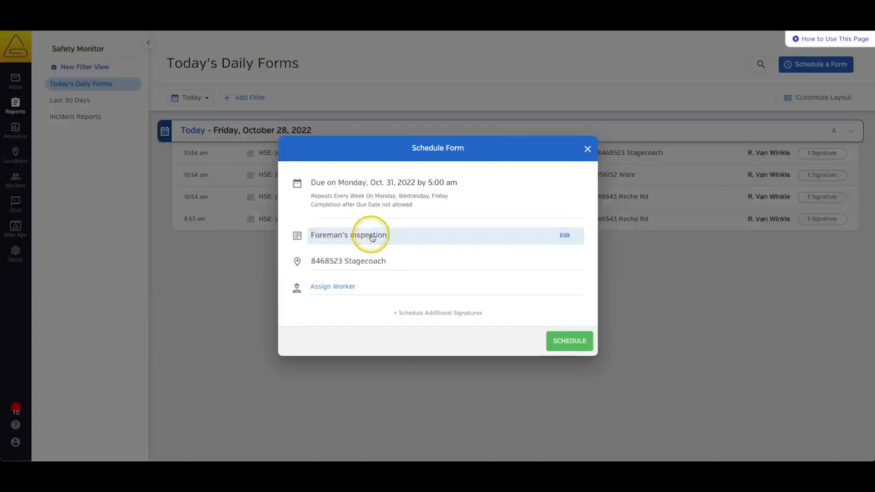
pyautogui.click(345, 288)
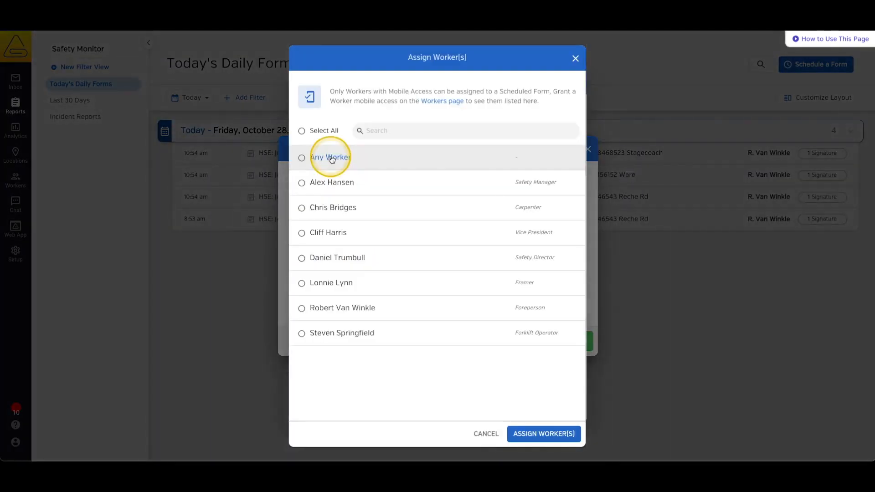
# Try selecting Any Worker and the Select All option for workers, clearing each selection again.
pyautogui.click(332, 159)
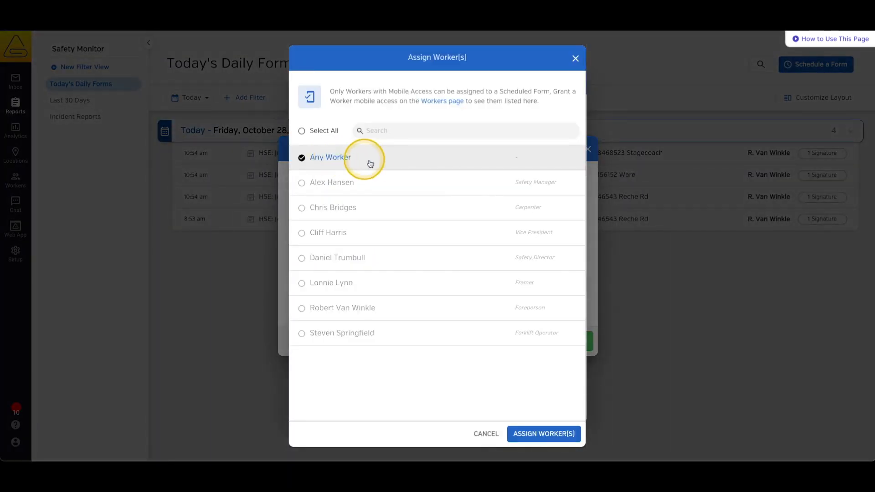
pyautogui.click(428, 160)
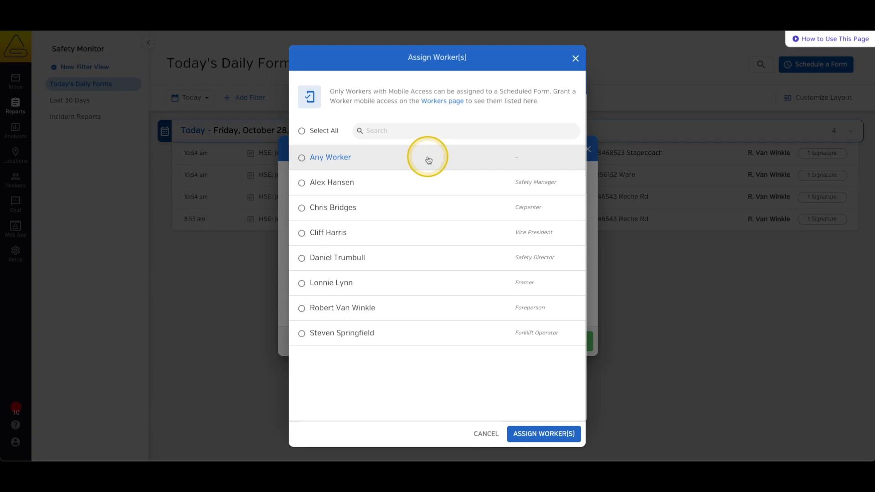
pyautogui.click(301, 131)
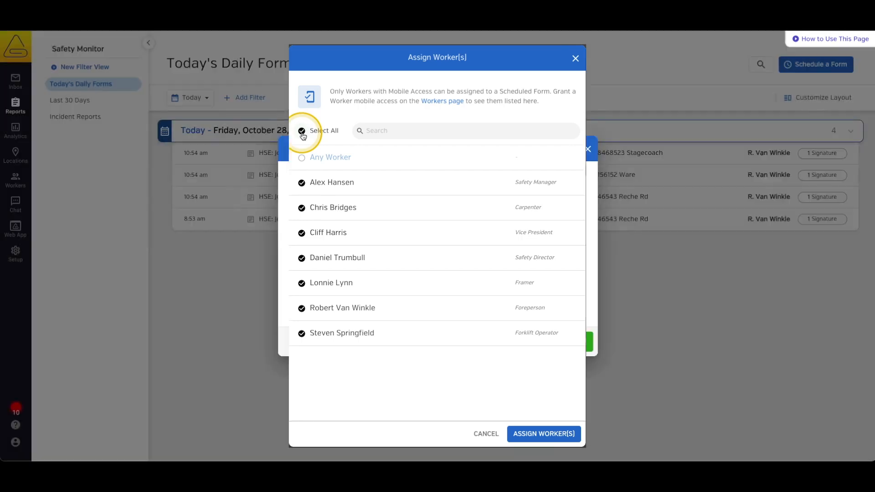
pyautogui.click(302, 131)
# Search the workers for "Safety", try selecting all search results, and clear the selection and the search.
pyautogui.click(375, 132)
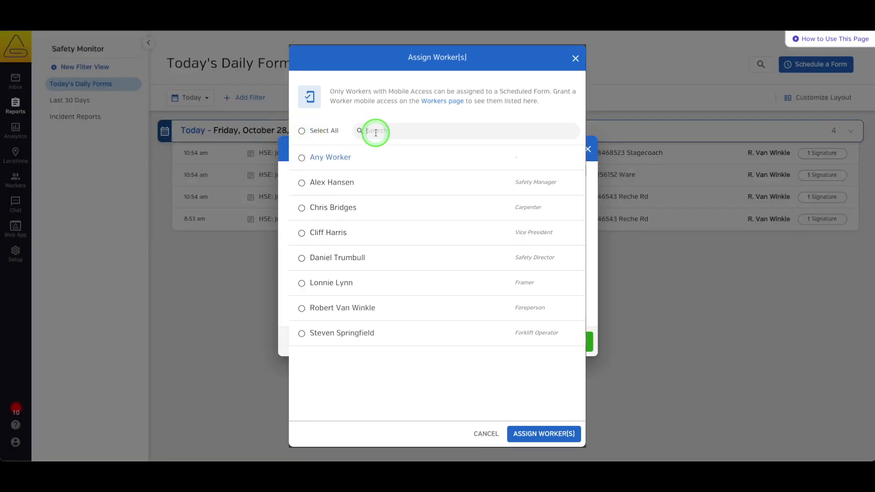
pyautogui.write('Safety')
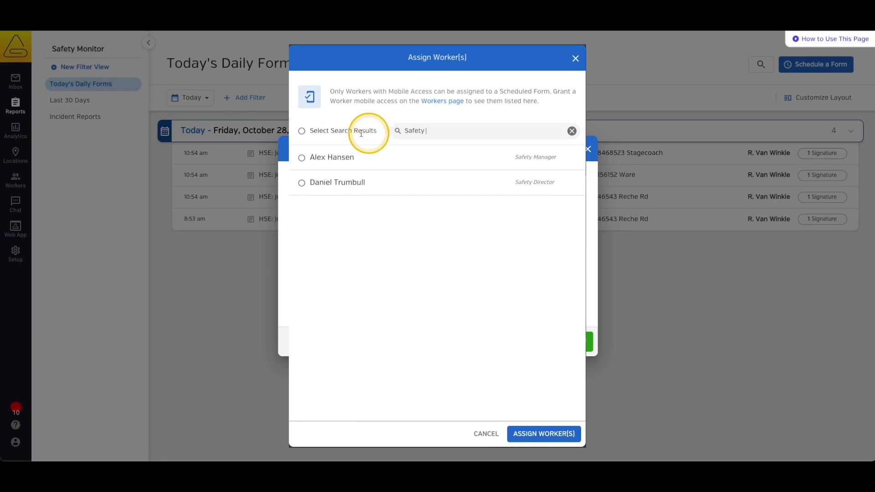
pyautogui.click(301, 131)
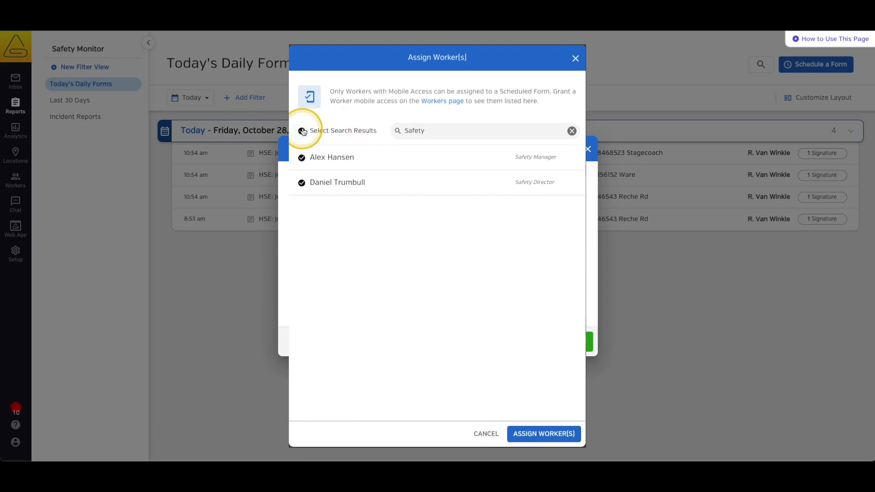
pyautogui.click(302, 131)
pyautogui.click(572, 131)
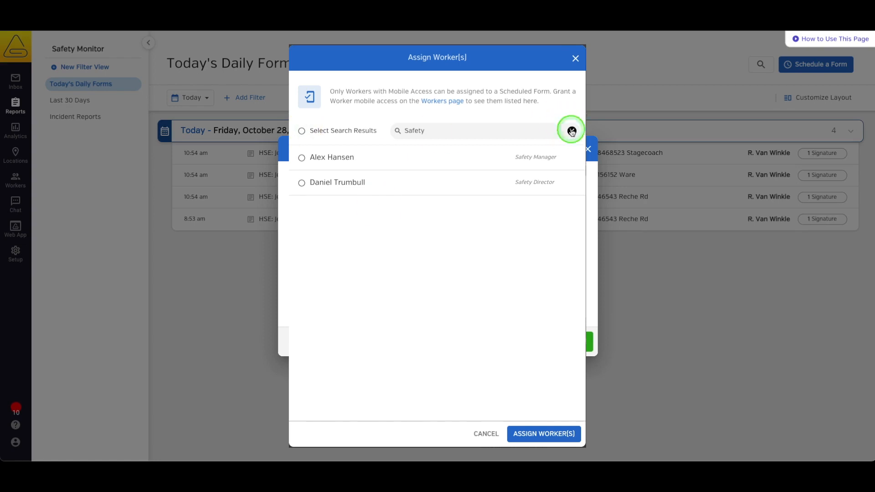
# Assign the form to Any Worker and schedule additional signatures from the supervisor and the safety manager.
pyautogui.click(319, 158)
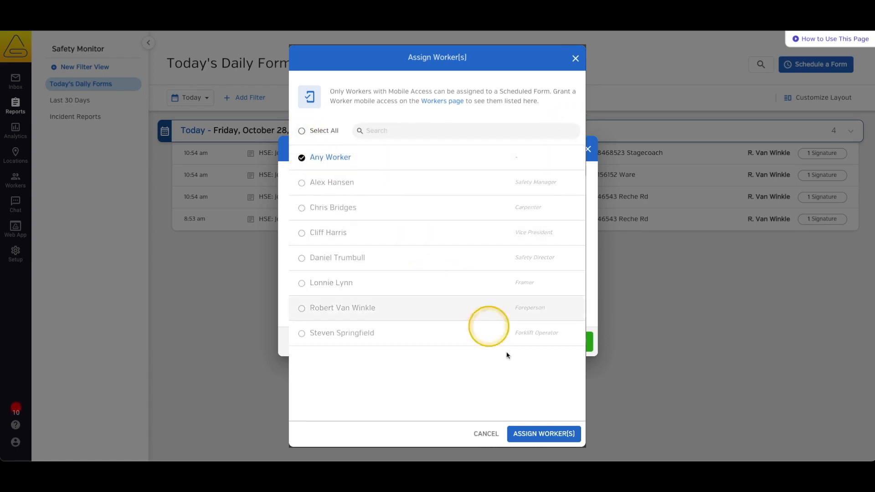
pyautogui.click(544, 434)
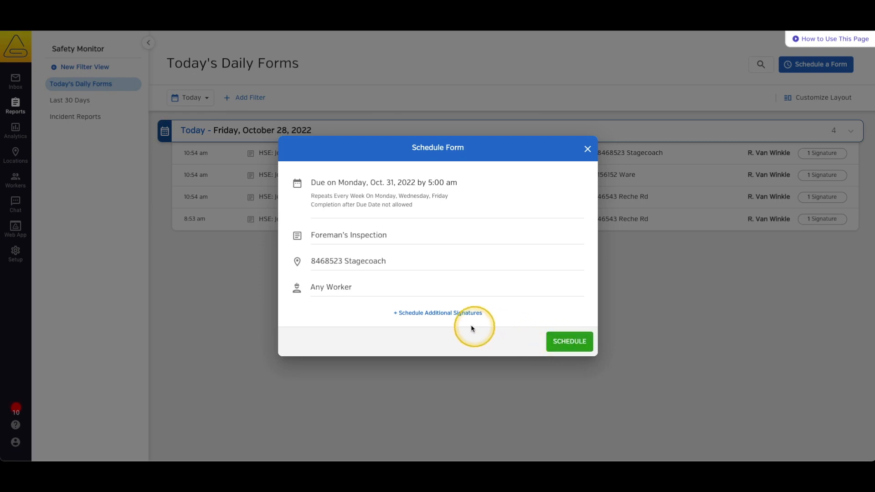
pyautogui.click(437, 314)
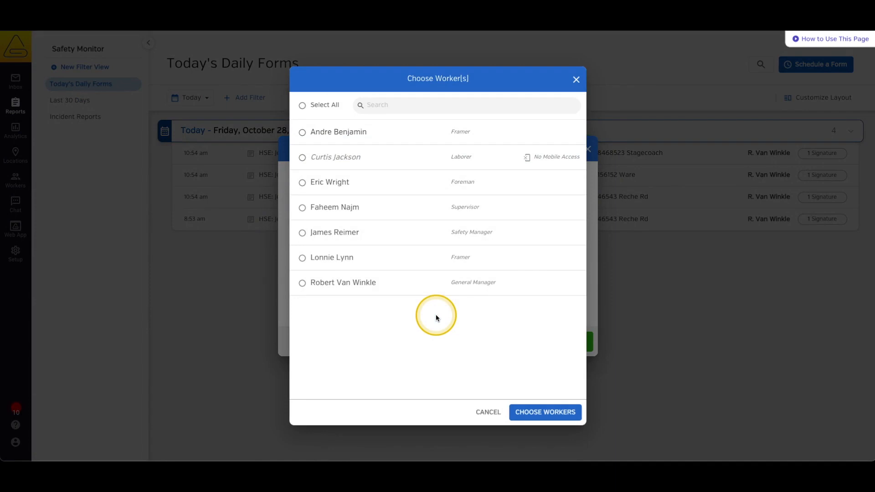
pyautogui.click(395, 213)
pyautogui.click(390, 229)
pyautogui.click(523, 411)
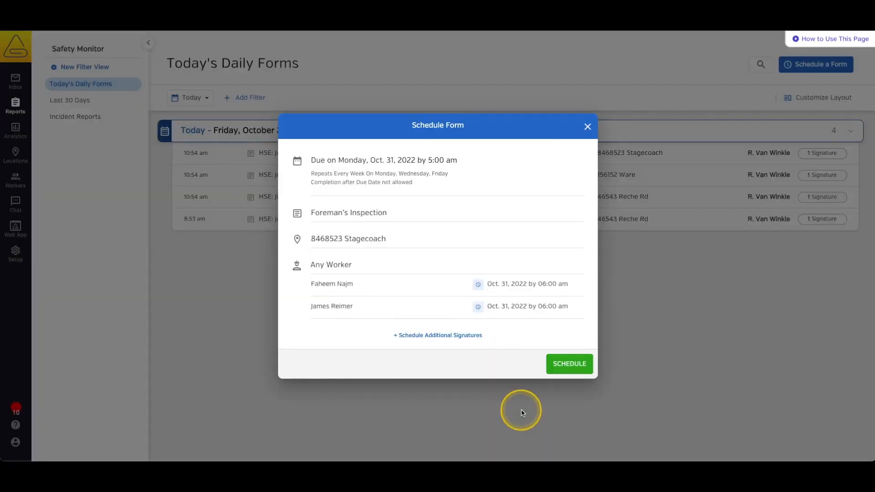
# Set the signature deadlines of both the supervisor and the safety manager to 06:00 pm.
pyautogui.click(511, 287)
pyautogui.click(487, 340)
pyautogui.click(512, 373)
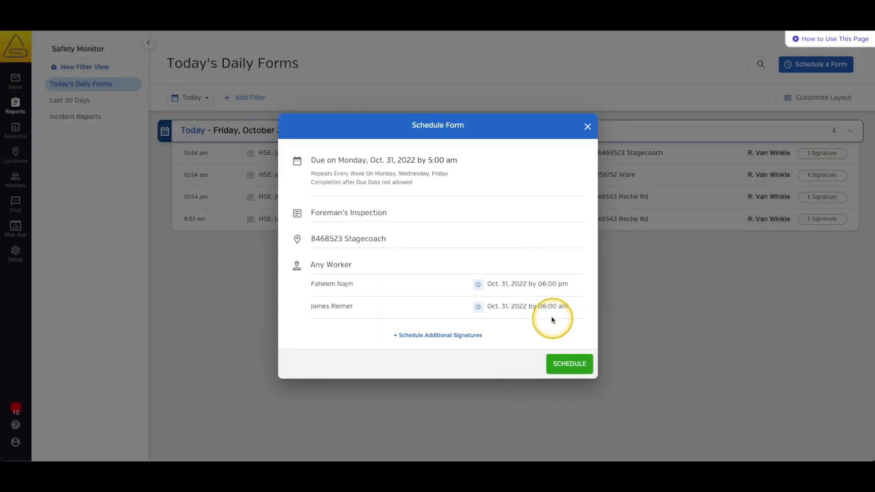
pyautogui.click(544, 311)
pyautogui.click(488, 341)
pyautogui.click(519, 371)
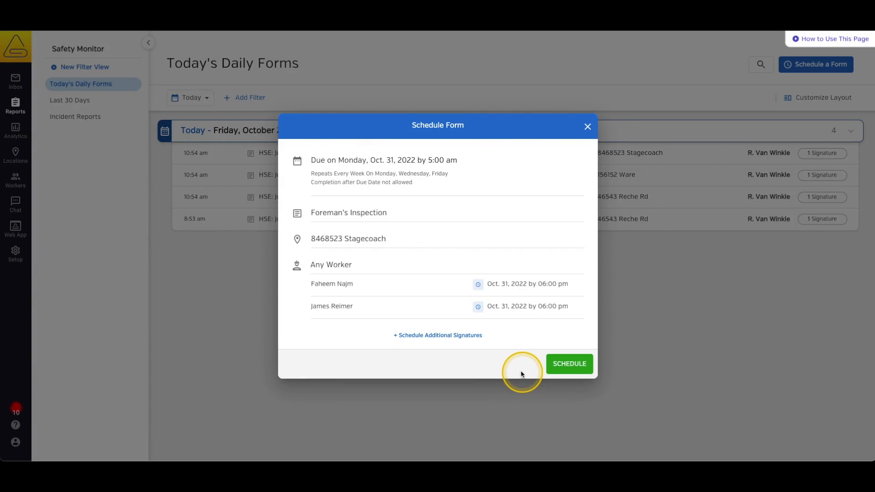
# Check which additional signers lack mobile access, close the worker list unchanged, and schedule the form.
pyautogui.click(455, 335)
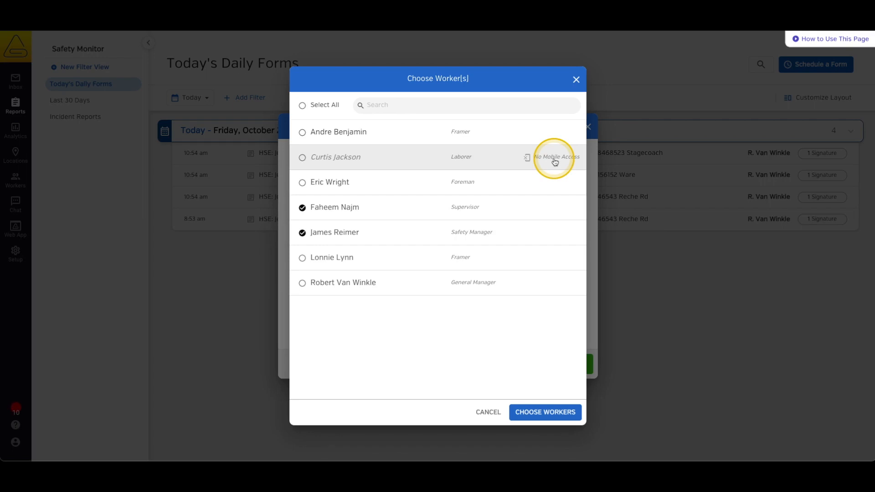
pyautogui.click(576, 81)
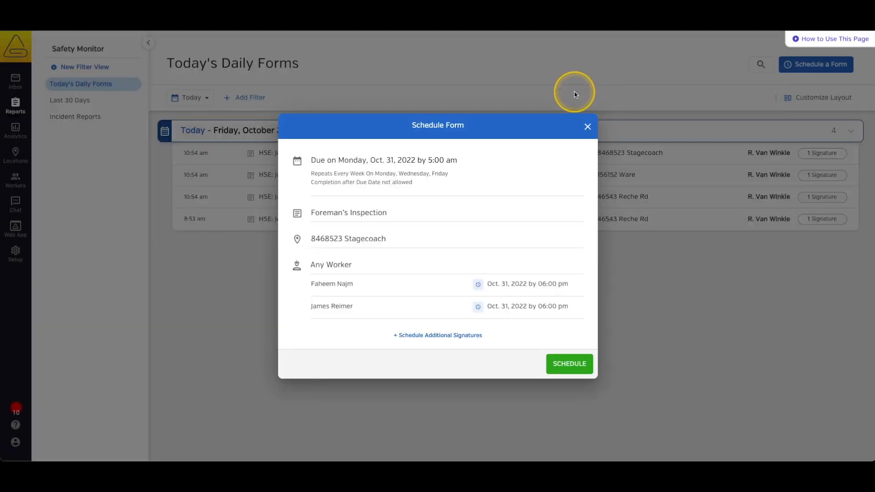
pyautogui.click(569, 364)
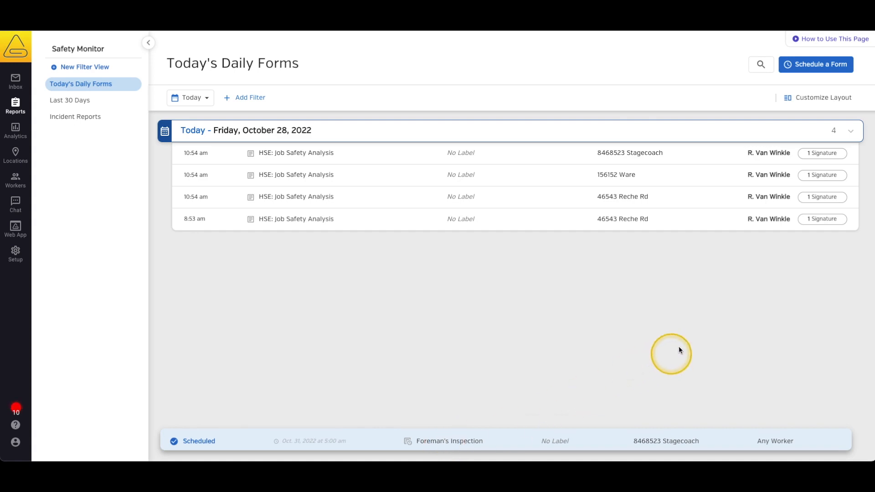
# Schedule an additional signature from the safety manager on the HSE: Job Safety Analysis form for the Stagecoach location and save it.
pyautogui.click(825, 156)
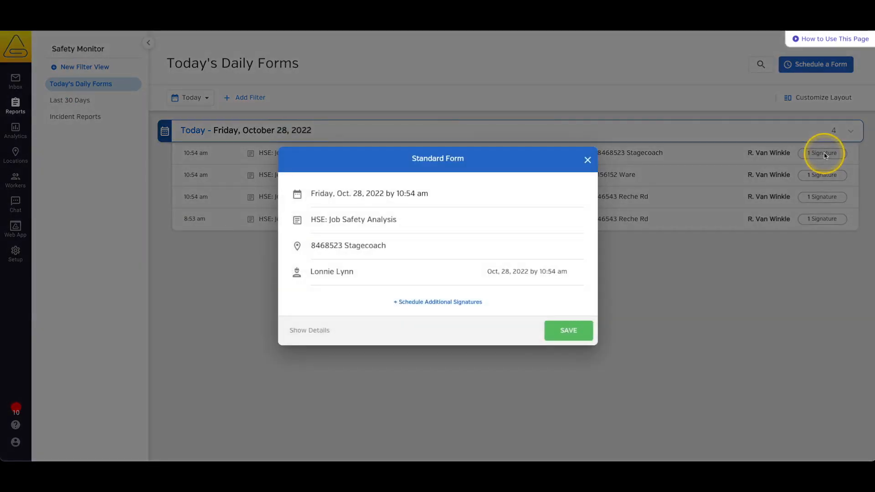
pyautogui.click(439, 303)
pyautogui.click(400, 237)
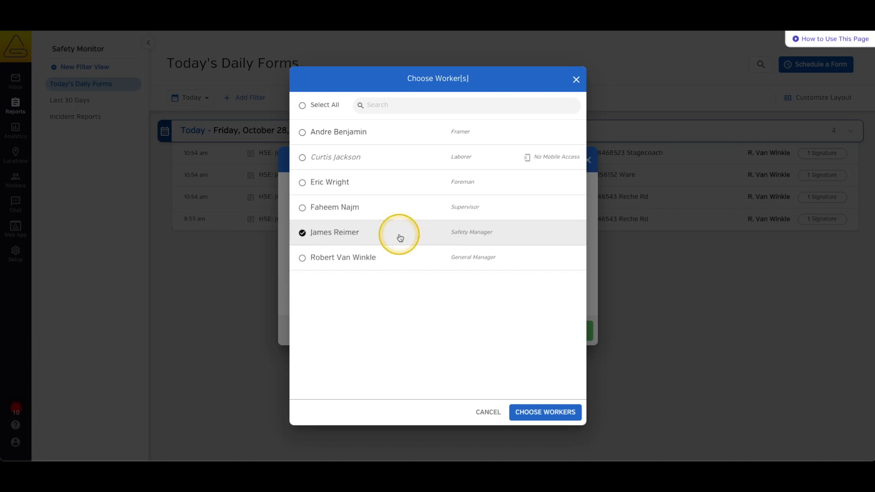
pyautogui.click(532, 409)
pyautogui.click(564, 343)
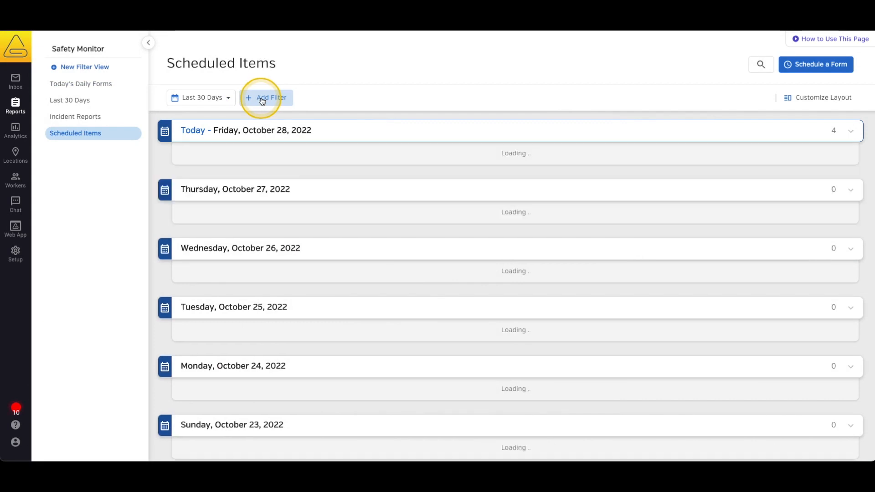
# Apply a status filter to the Scheduled Items view with only Scheduled, Overdue and Missed forms selected.
pyautogui.click(262, 98)
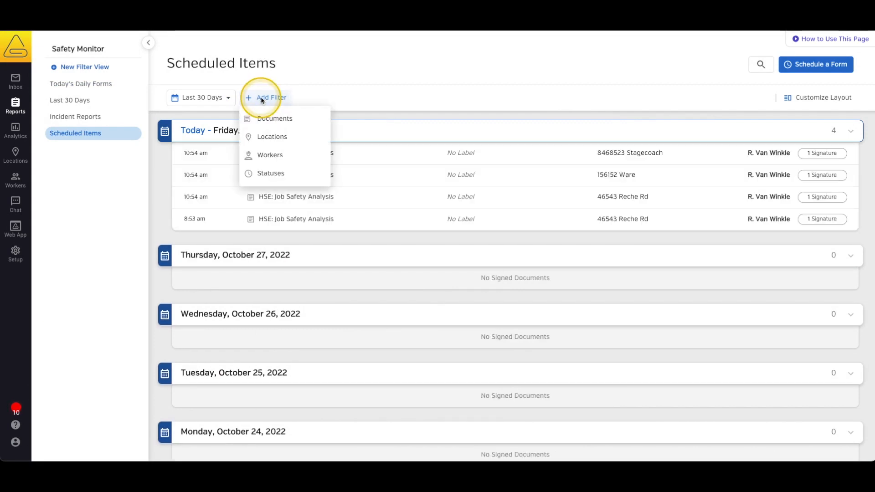
pyautogui.click(268, 173)
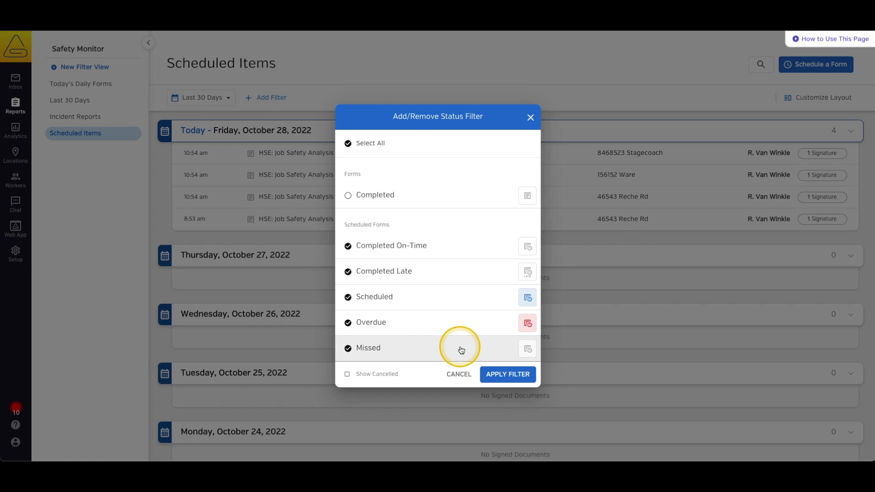
pyautogui.click(449, 244)
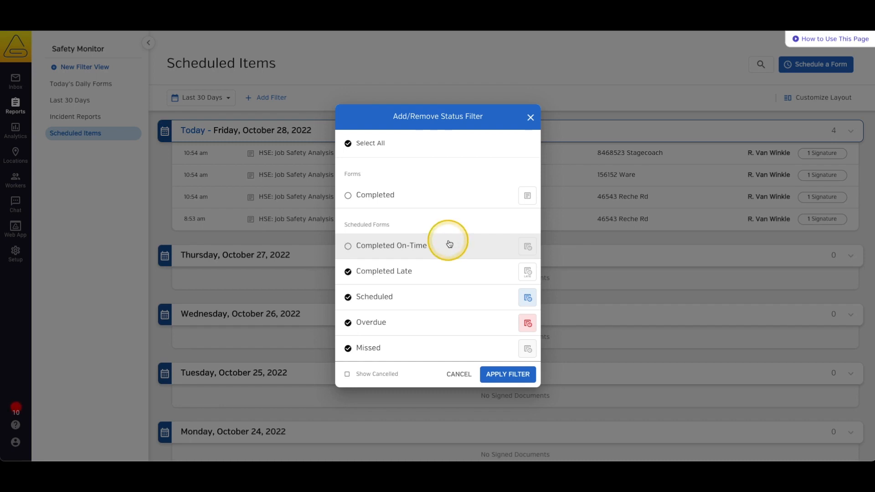
pyautogui.click(451, 275)
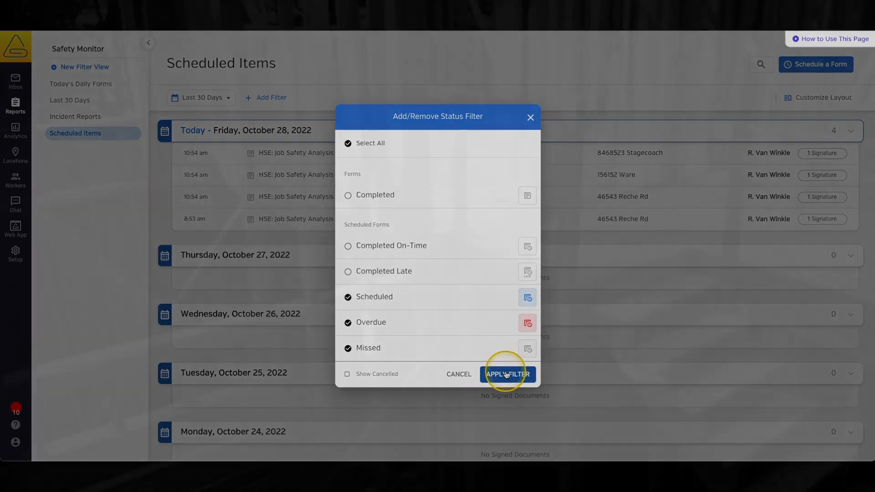
pyautogui.click(506, 374)
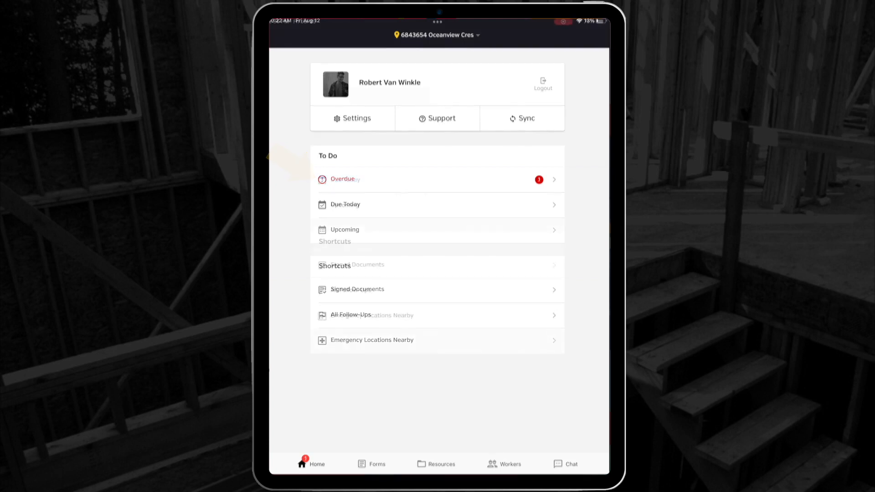
# In the SiteDocs mobile app, open the upcoming scheduled Foreman's Inspection due Jul 30 by 4:00 PM and draw the worker's signature.
pyautogui.click(344, 205)
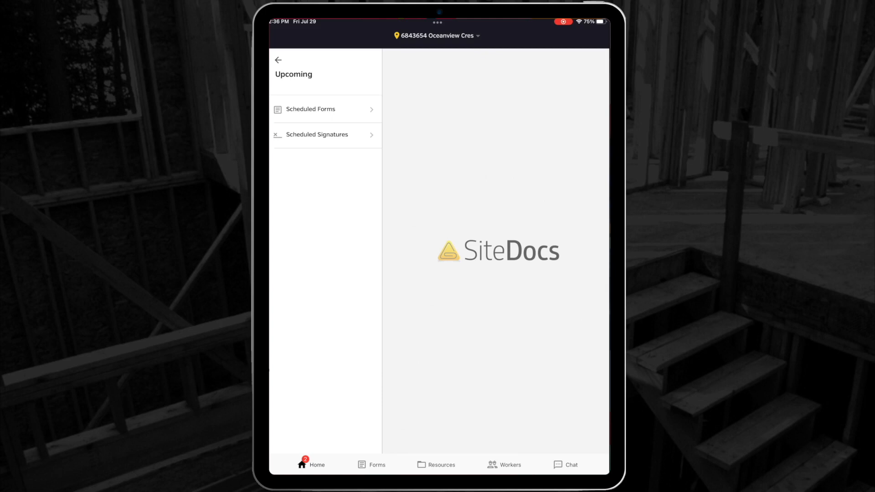
pyautogui.click(310, 110)
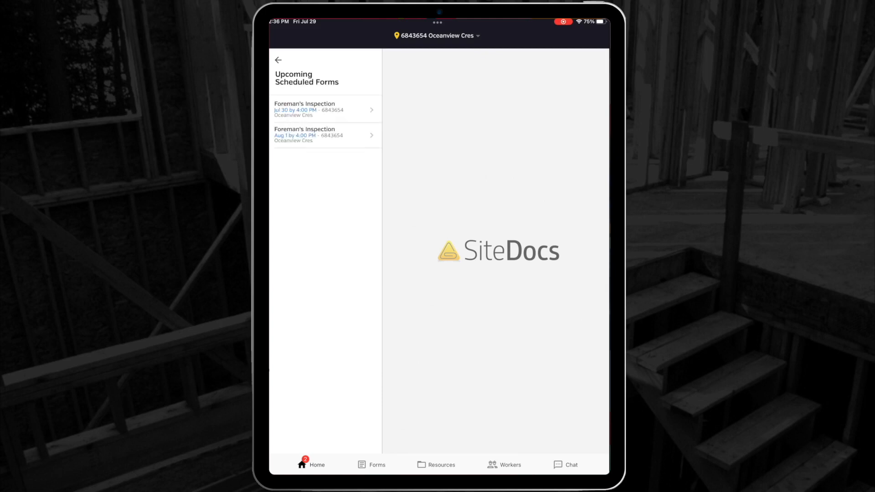
pyautogui.click(325, 110)
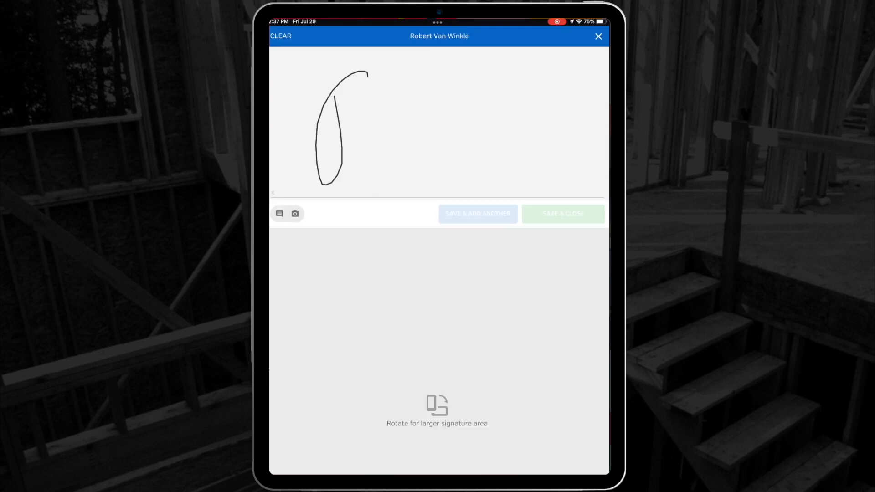
pyautogui.moveTo(332, 181); pyautogui.dragTo(502, 152)
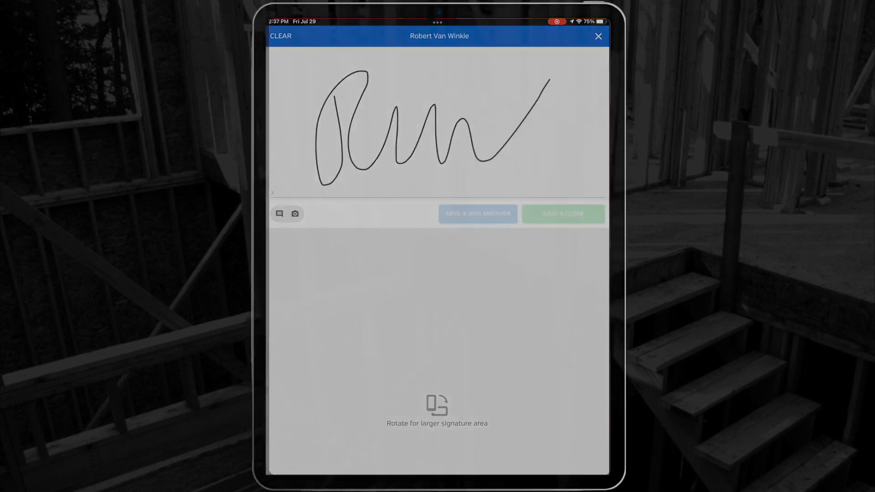